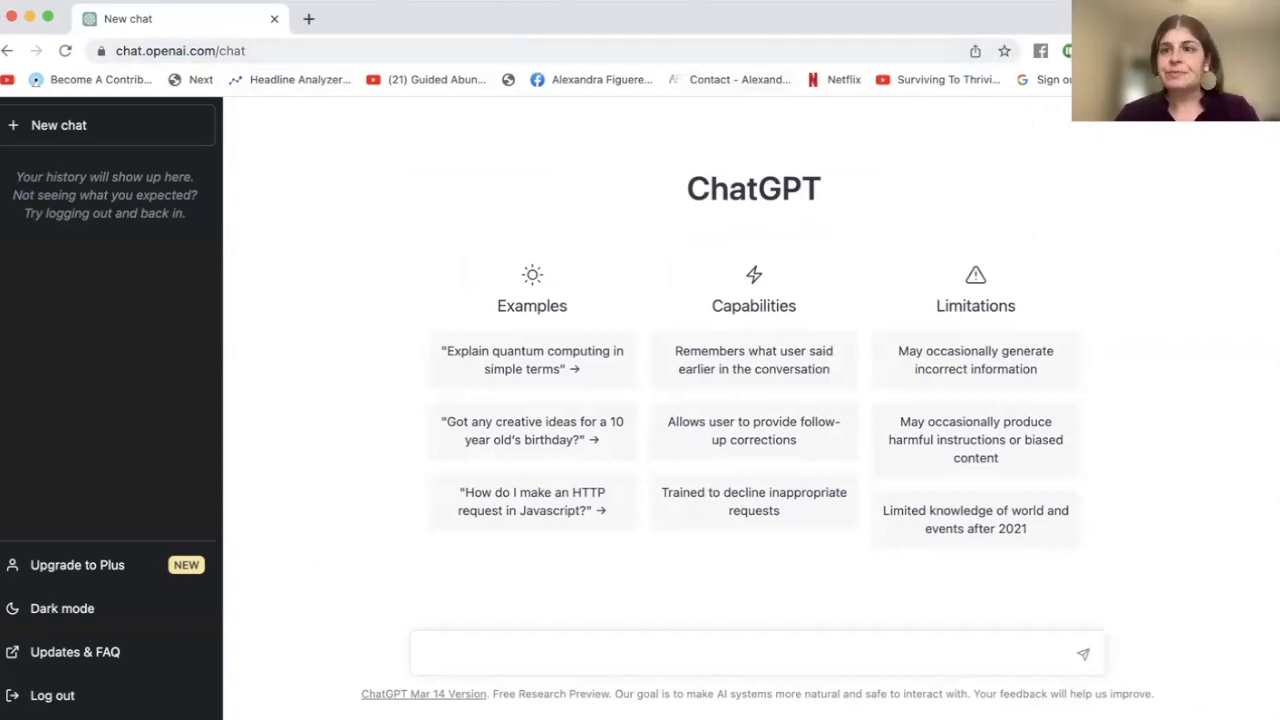
# Open a new browser tab beside the empty ChatGPT new-chat page.
pyautogui.click(308, 18)
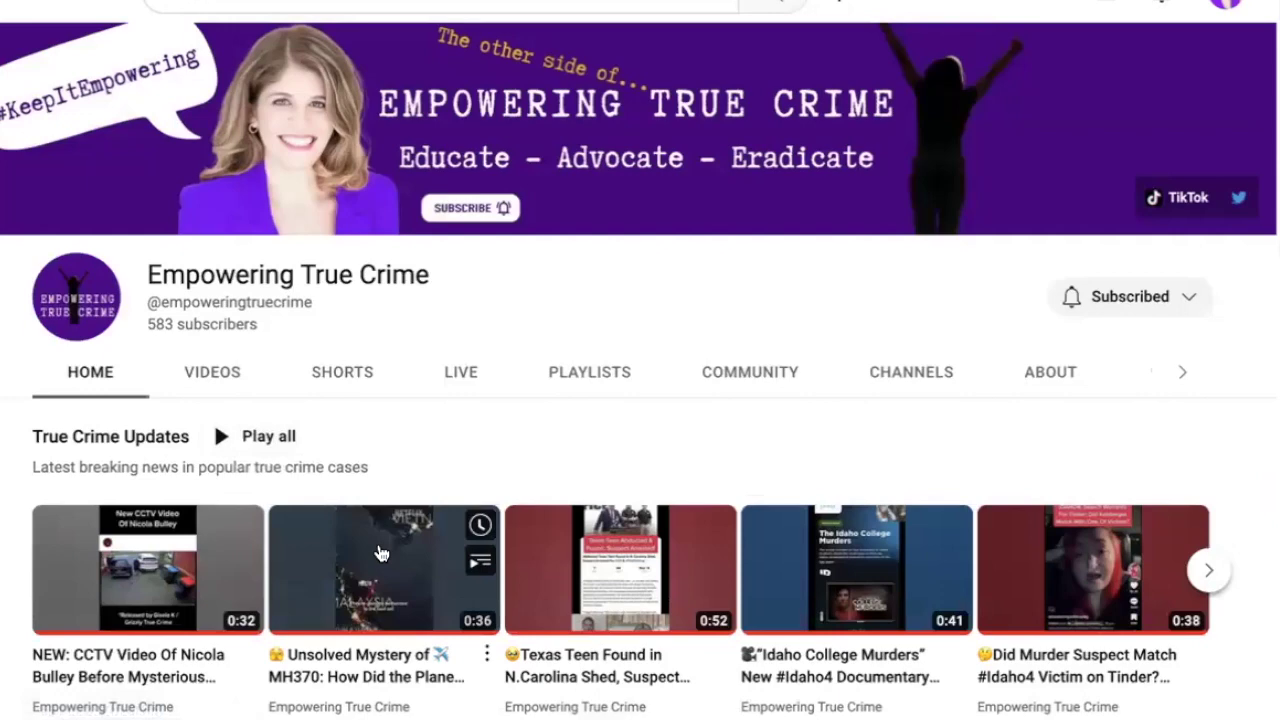
# Open the Unsolved Mystery of MH370 short and review its title and 19 tags.
pyautogui.click(380, 553)
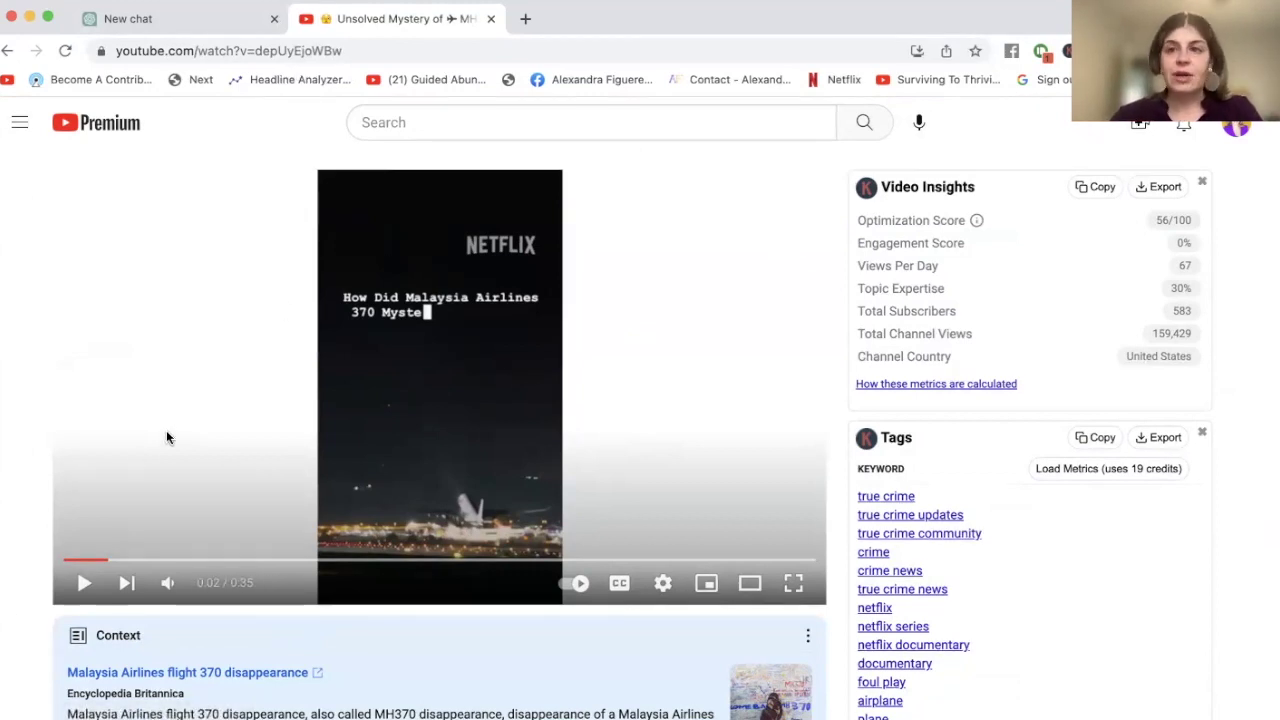
pyautogui.scroll(-5, 100, 410)
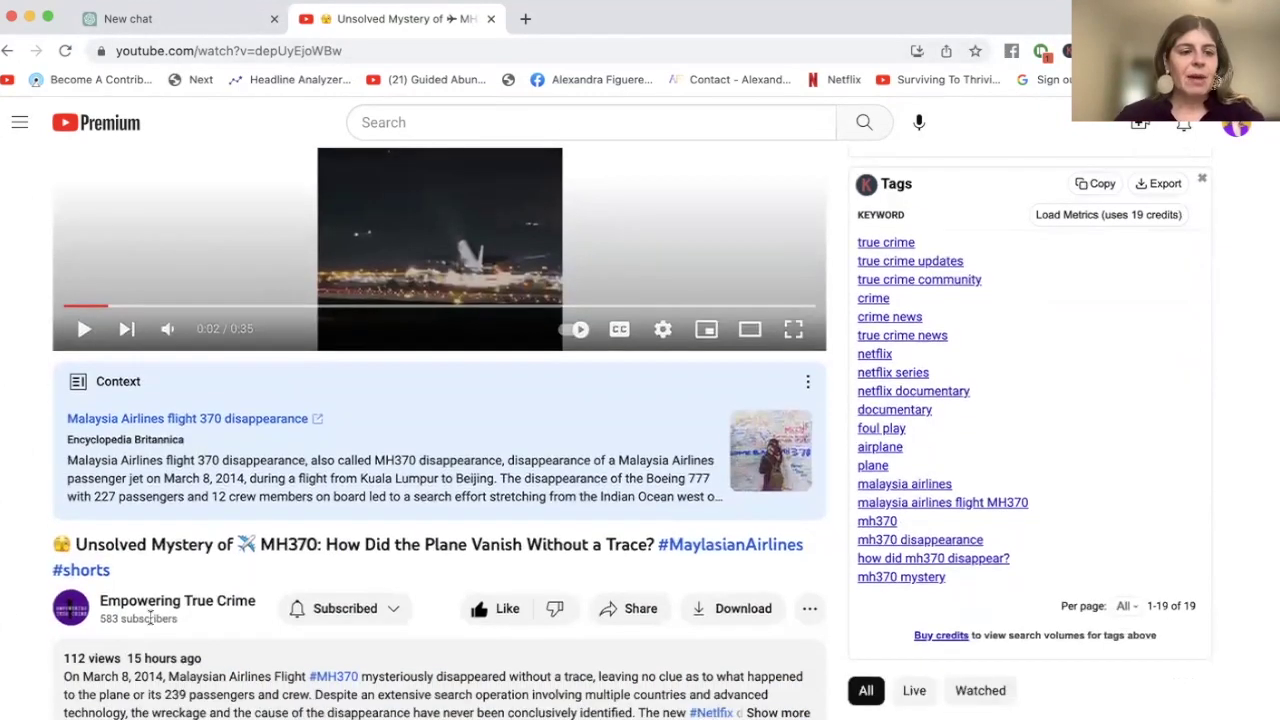
pyautogui.scroll(2, 150, 617)
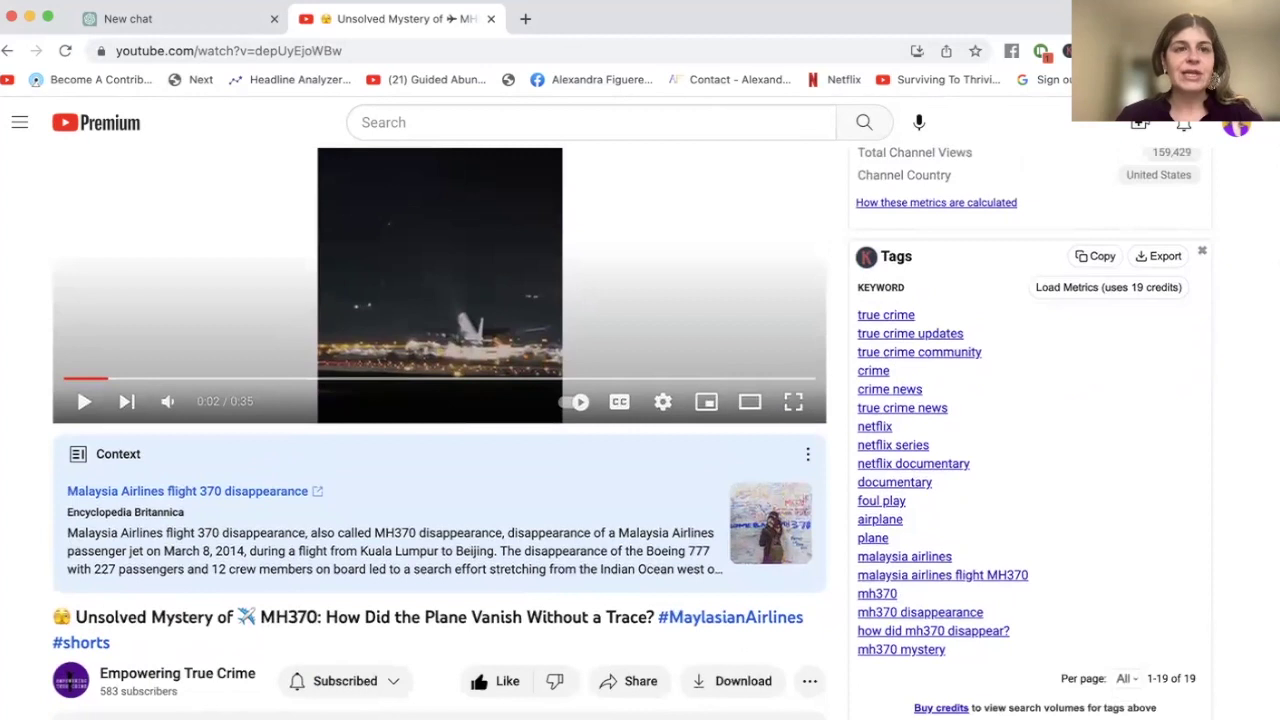
# In ChatGPT, type 'Improve YouTube Headline: Mysterious Vanishing of Malaysia Airlines Flight MH370'.
pyautogui.click(221, 18)
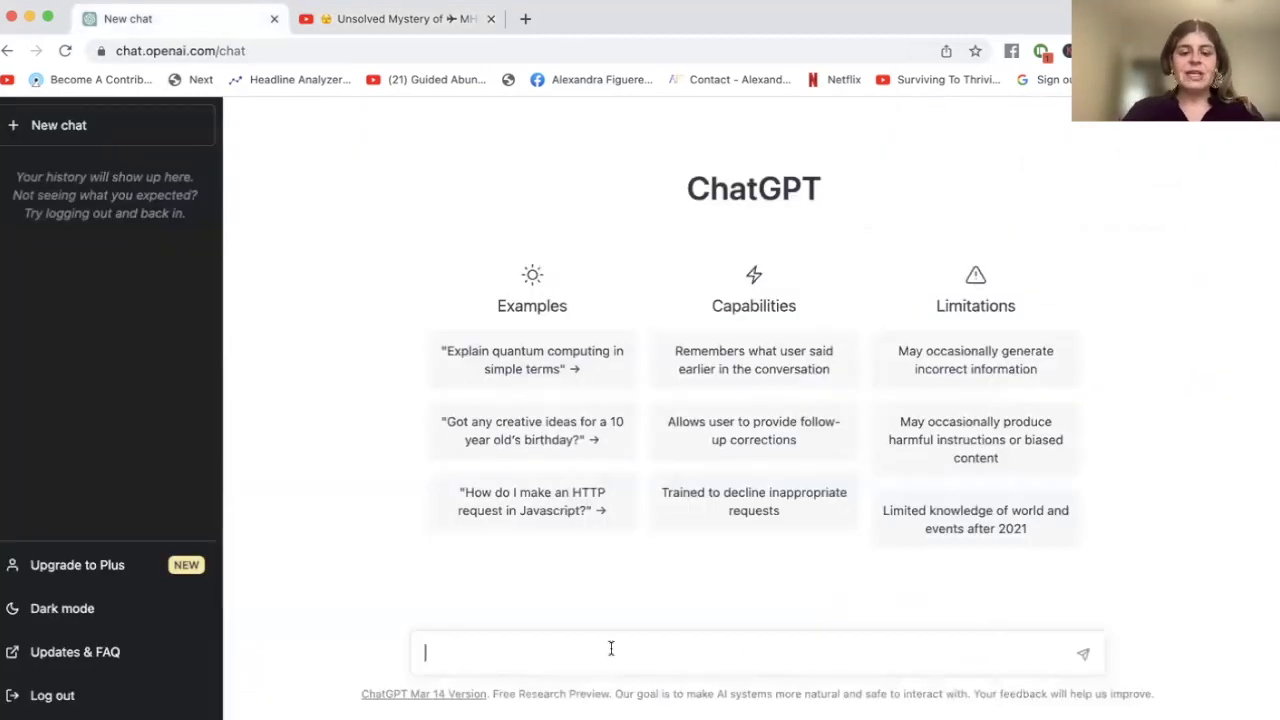
pyautogui.write('I')
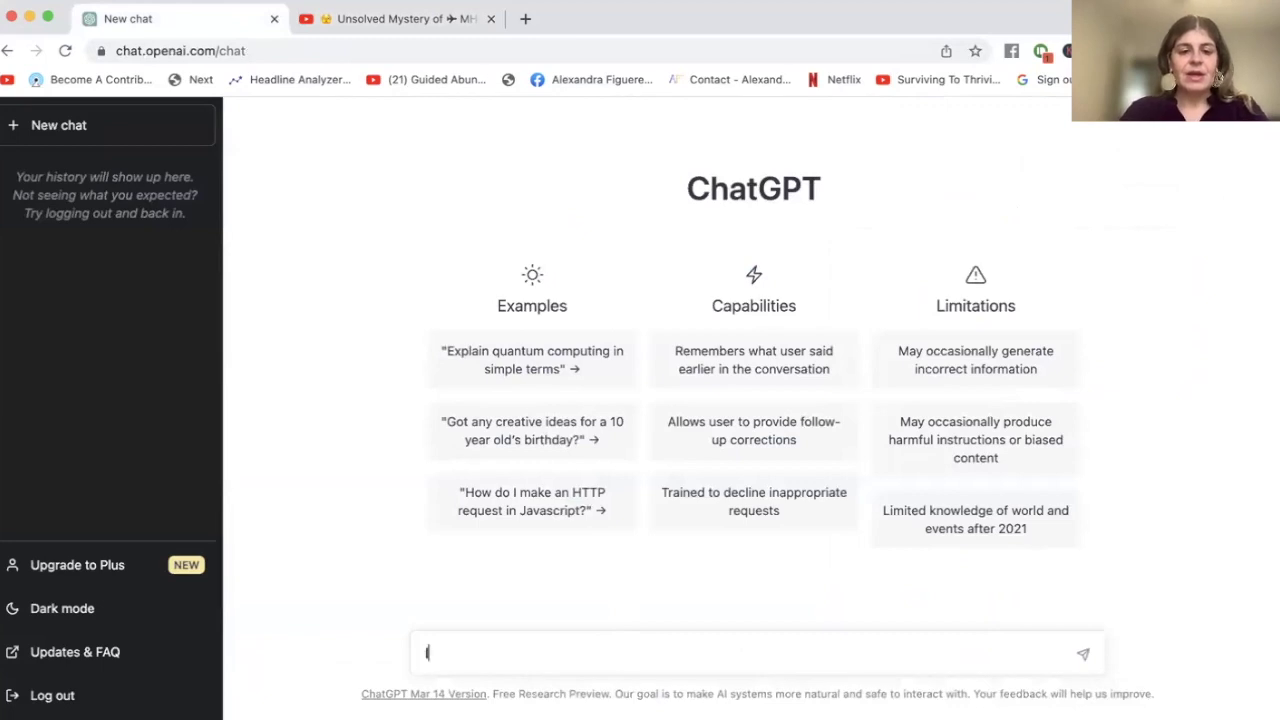
pyautogui.write('mprove You')
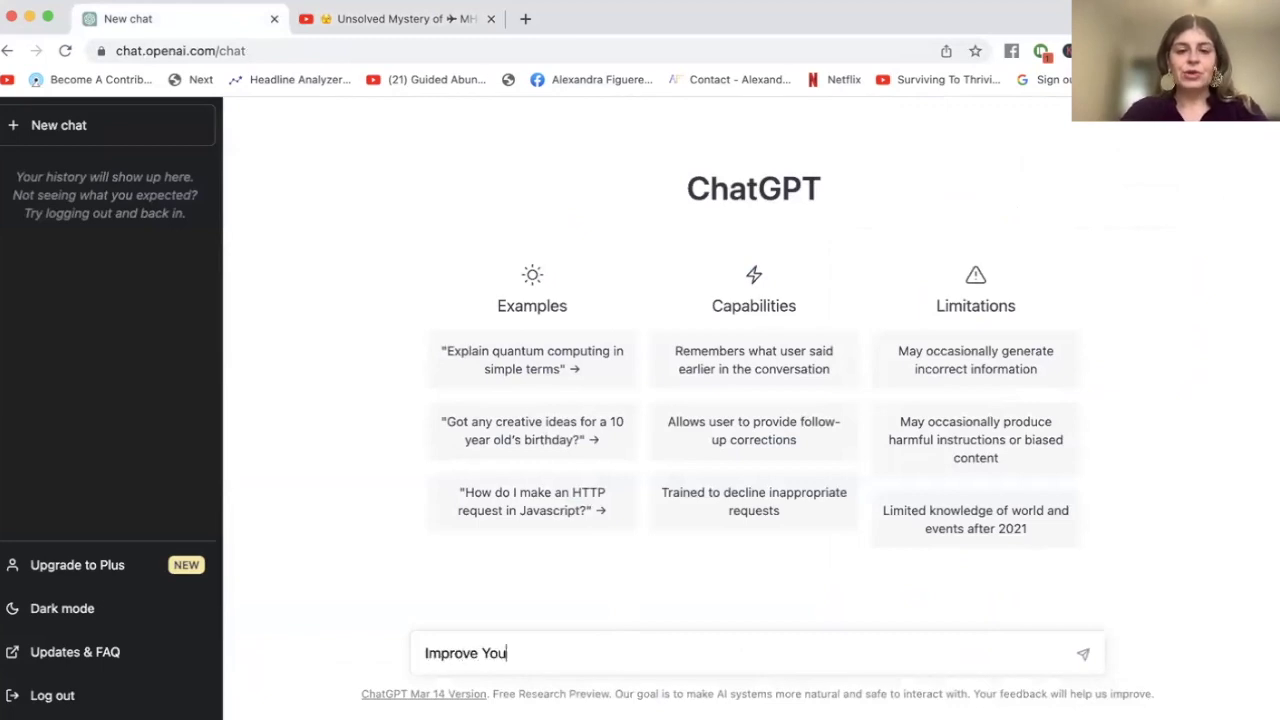
pyautogui.write('Tube Headline: ')
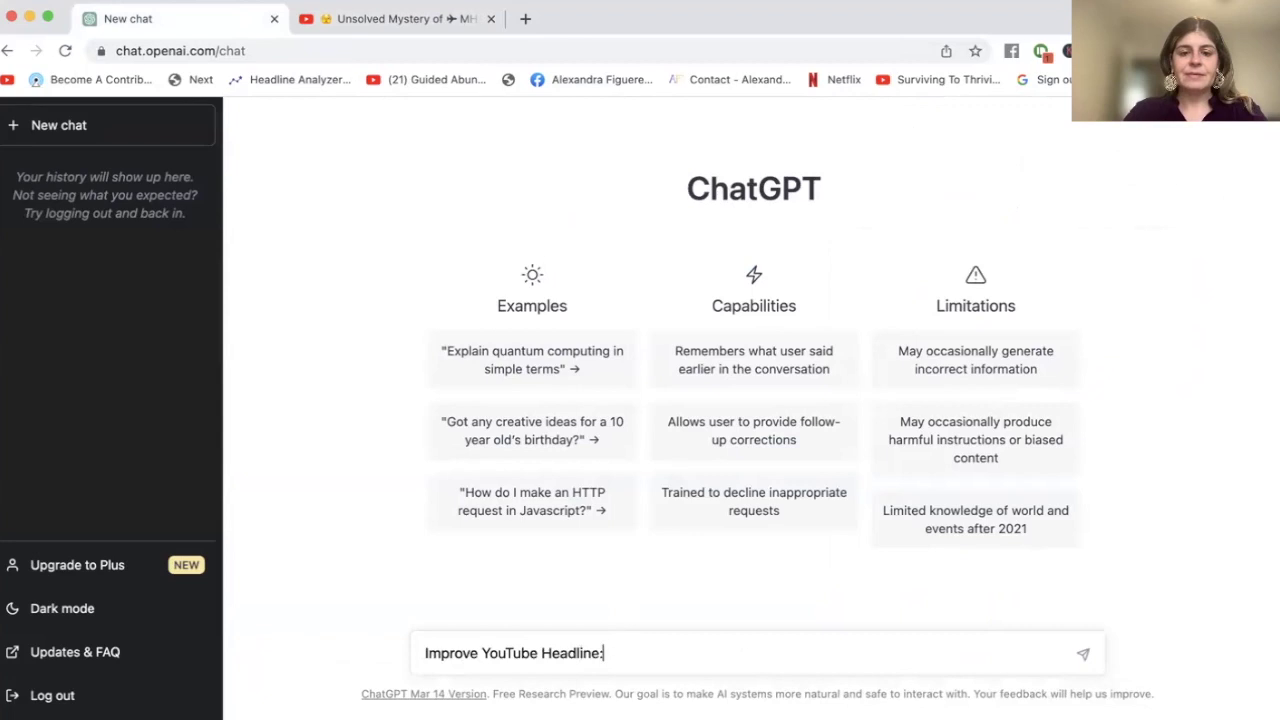
pyautogui.write('Mysterio')
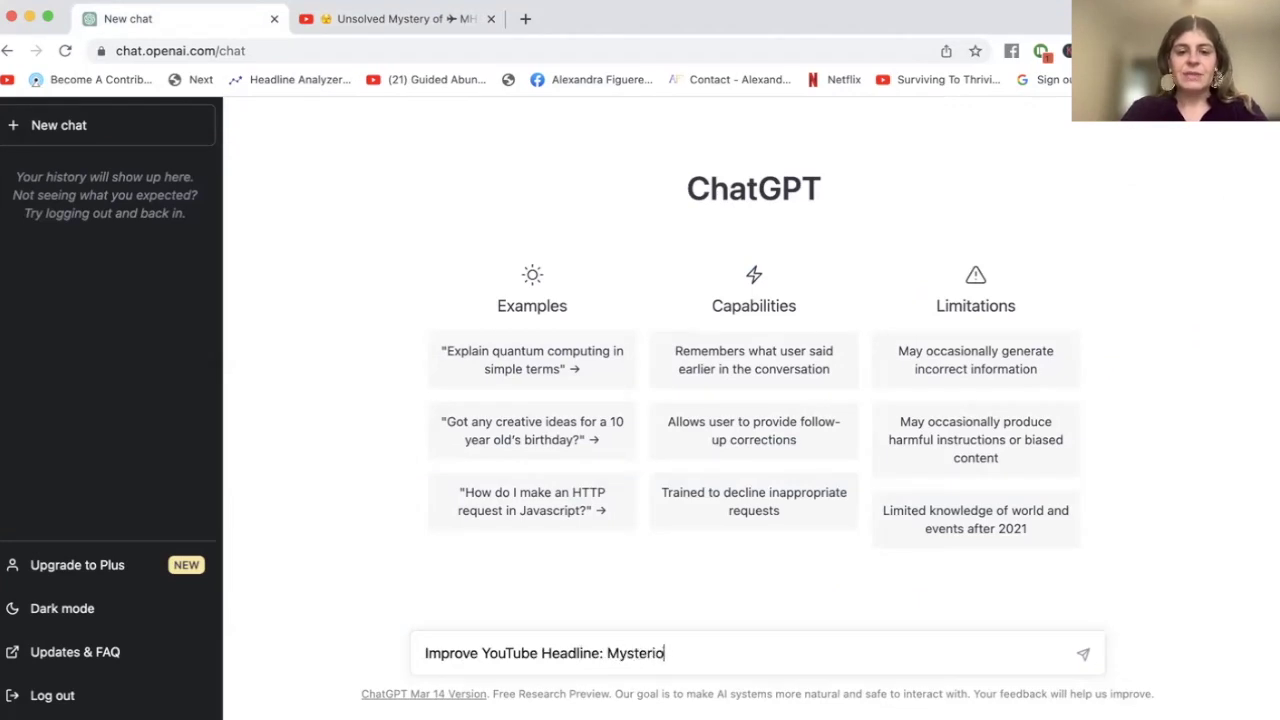
pyautogui.write('us Vanishig of')
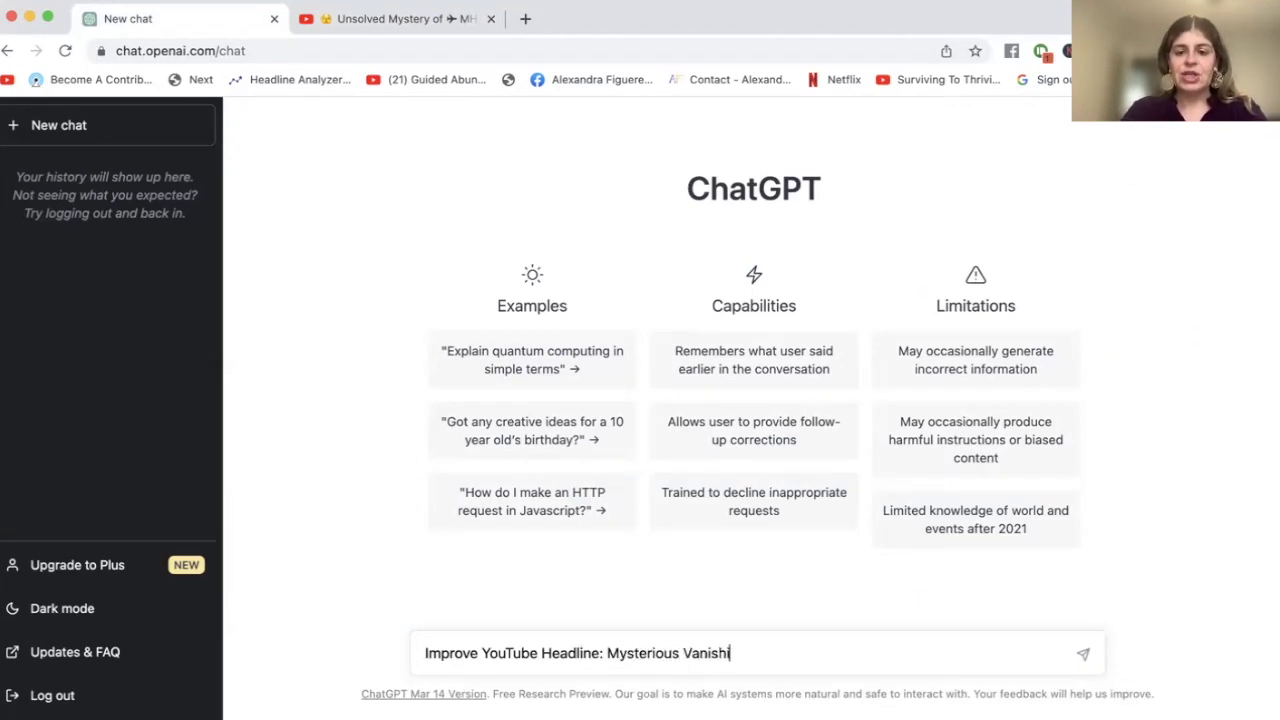
pyautogui.press('BackSpace')
pyautogui.press('BackSpace')
pyautogui.press('BackSpace')
pyautogui.press('BackSpace')
pyautogui.write('n')
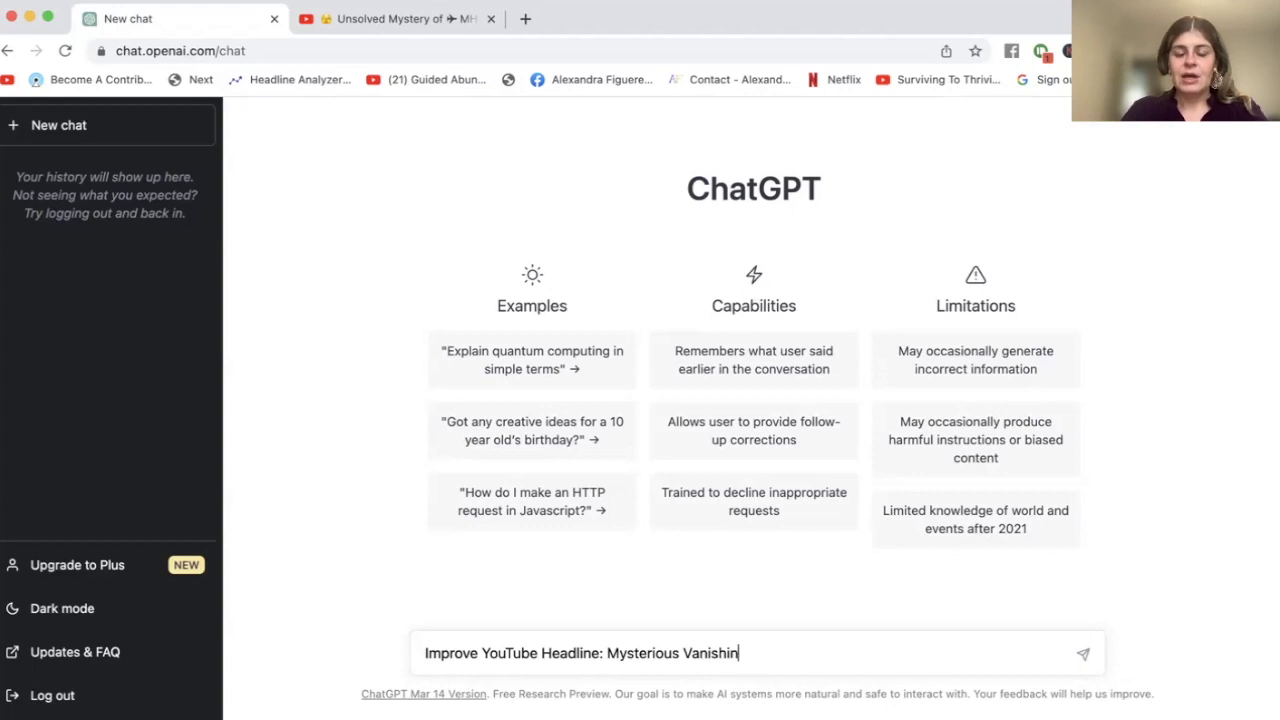
pyautogui.write('g of M')
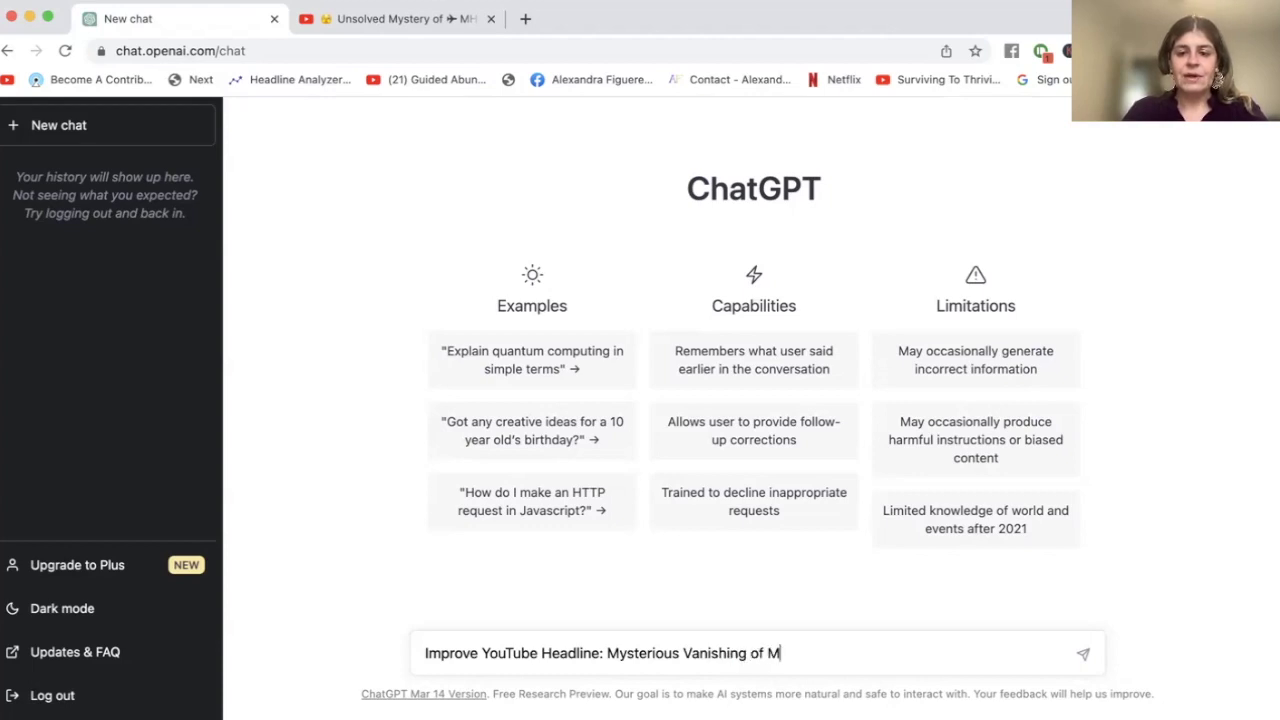
pyautogui.write('alaysian A')
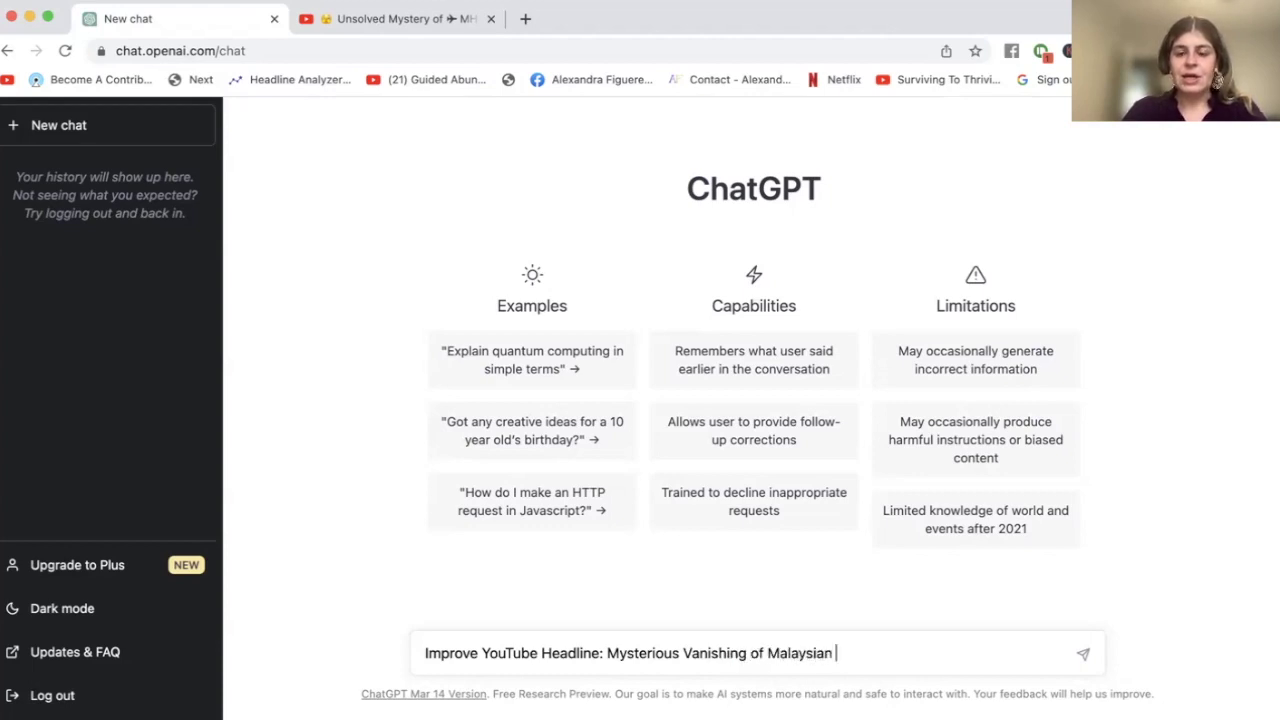
pyautogui.press('BackSpace')
pyautogui.press('BackSpace')
pyautogui.press('BackSpace')
pyautogui.write('Airlines flIGH')
pyautogui.press('BackSpace')
pyautogui.press('BackSpace')
pyautogui.press('BackSpace')
pyautogui.press('BackSpace')
pyautogui.press('BackSpace')
pyautogui.write('Flig')
pyautogui.press('BackSpace')
pyautogui.press('BackSpace')
pyautogui.press('BackSpace')
pyautogui.press('BackSpace')
pyautogui.write('Flight #MH370')
pyautogui.press('Left')
pyautogui.press('Left')
pyautogui.press('Left')
pyautogui.press('Left')
pyautogui.press('Left')
pyautogui.press('Left')
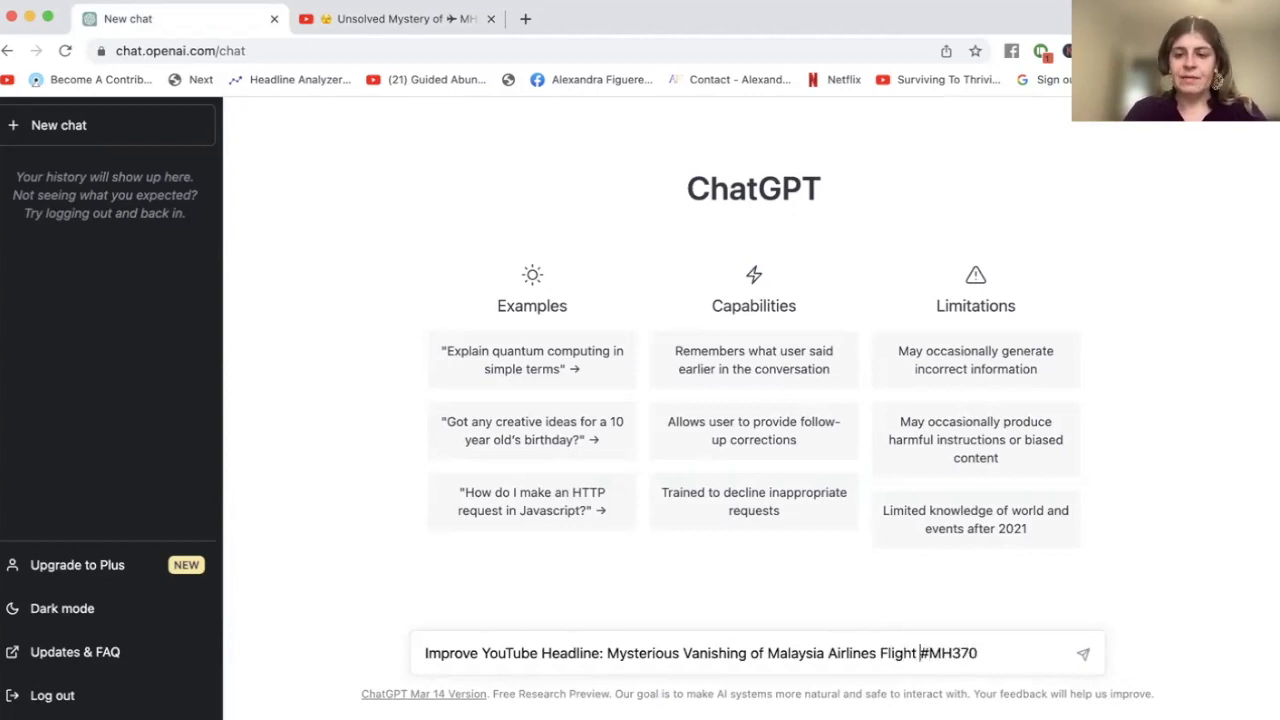
pyautogui.press('Delete')
# Add the limit 'in 70 characters or less' to the headline prompt.
pyautogui.click(601, 653)
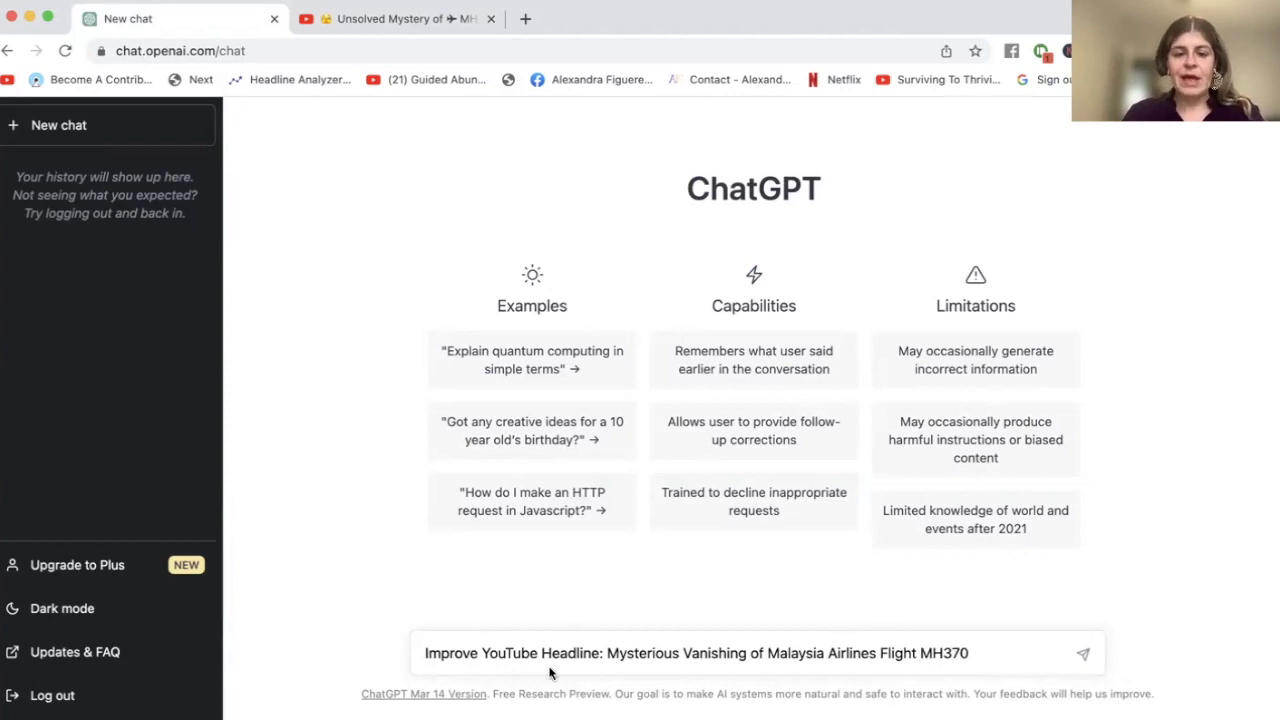
pyautogui.write('A')
pyautogui.press('BackSpace')
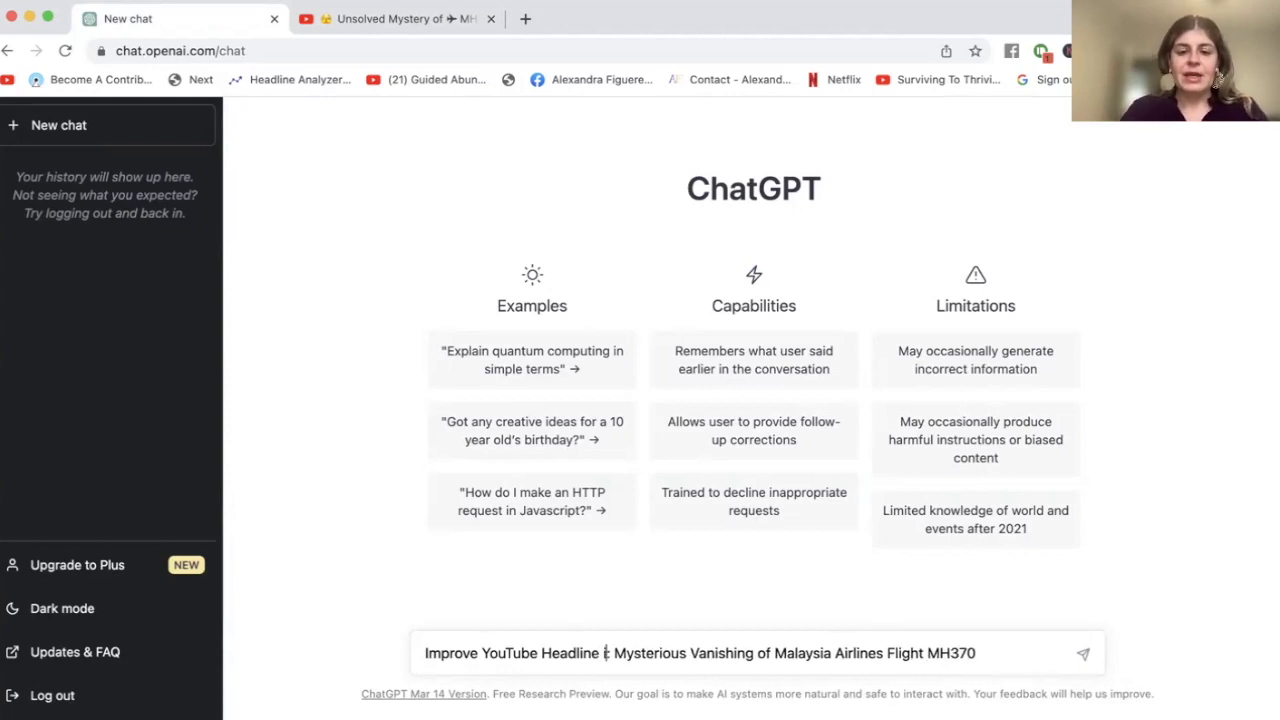
pyautogui.write('in 70 characters or less')
# Send the prompt and select the reply 'Unraveling the Mystery: What Really Happened to…Flight MH370?'.
pyautogui.press('Return')
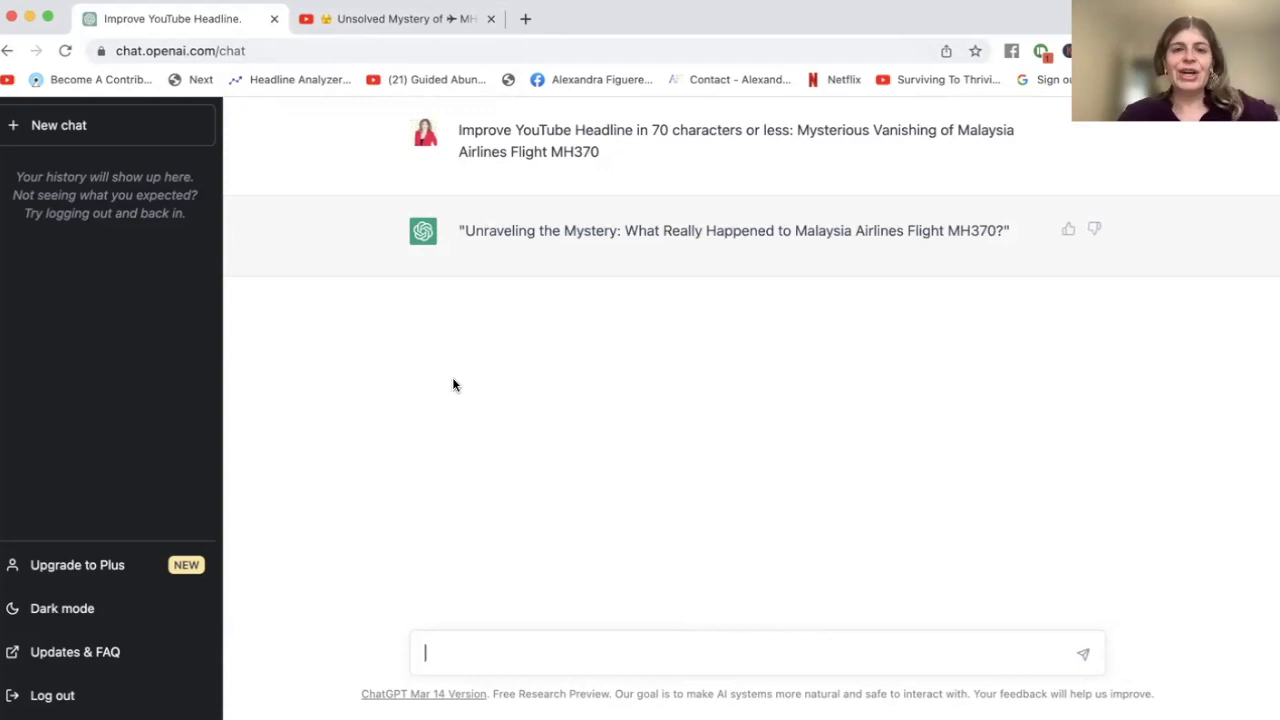
pyautogui.tripleClick(567, 247)
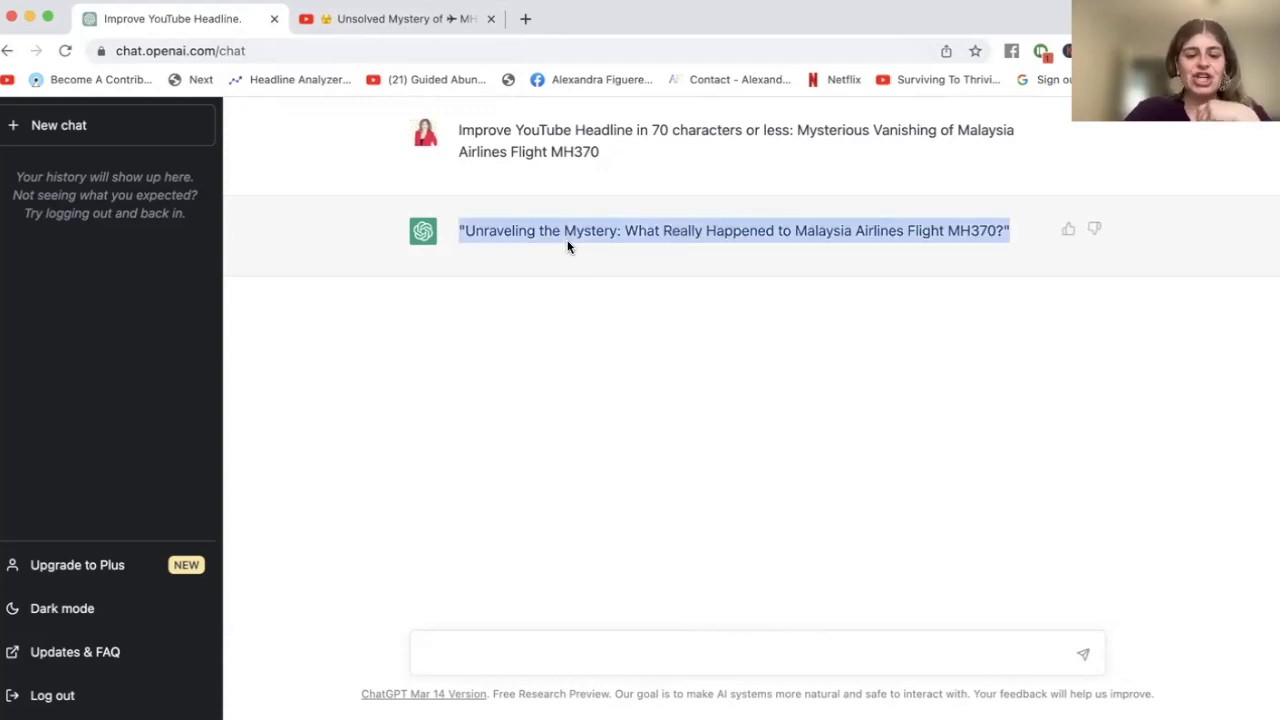
pyautogui.click(376, 20)
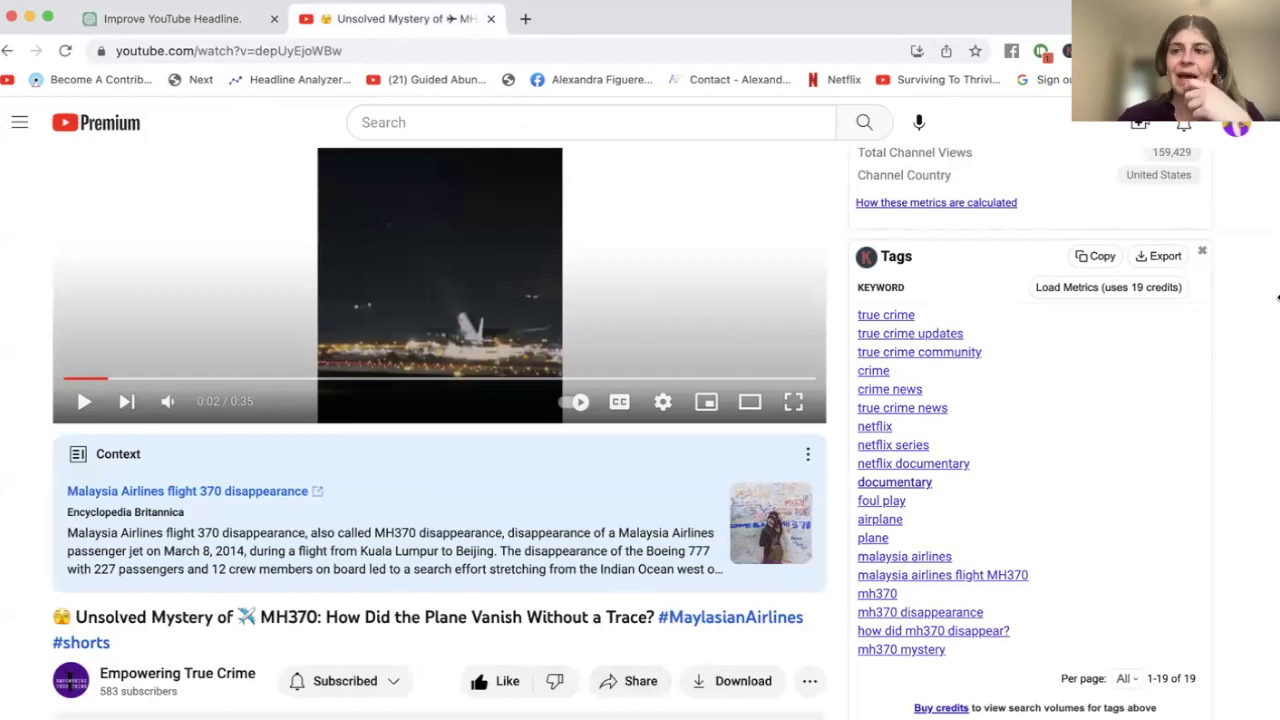
pyautogui.click(236, 24)
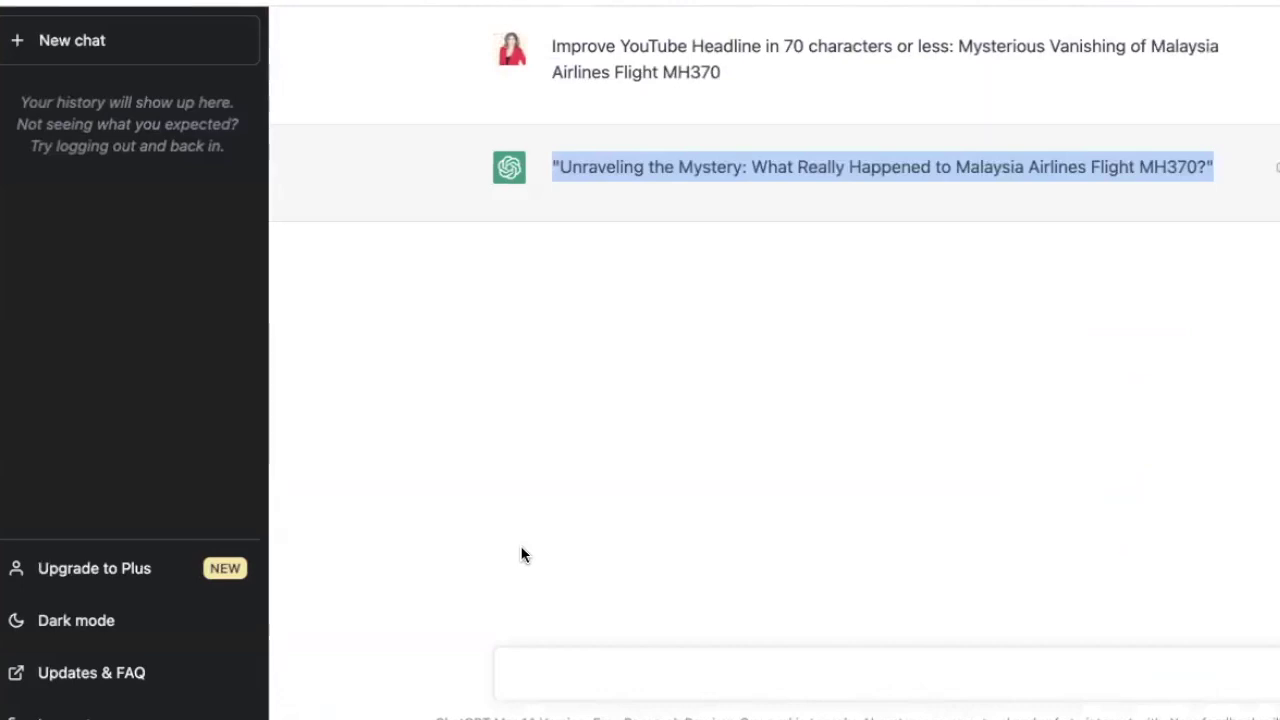
# Deselect ChatGPT's suggested MH370 headline in the chat.
pyautogui.click(519, 461)
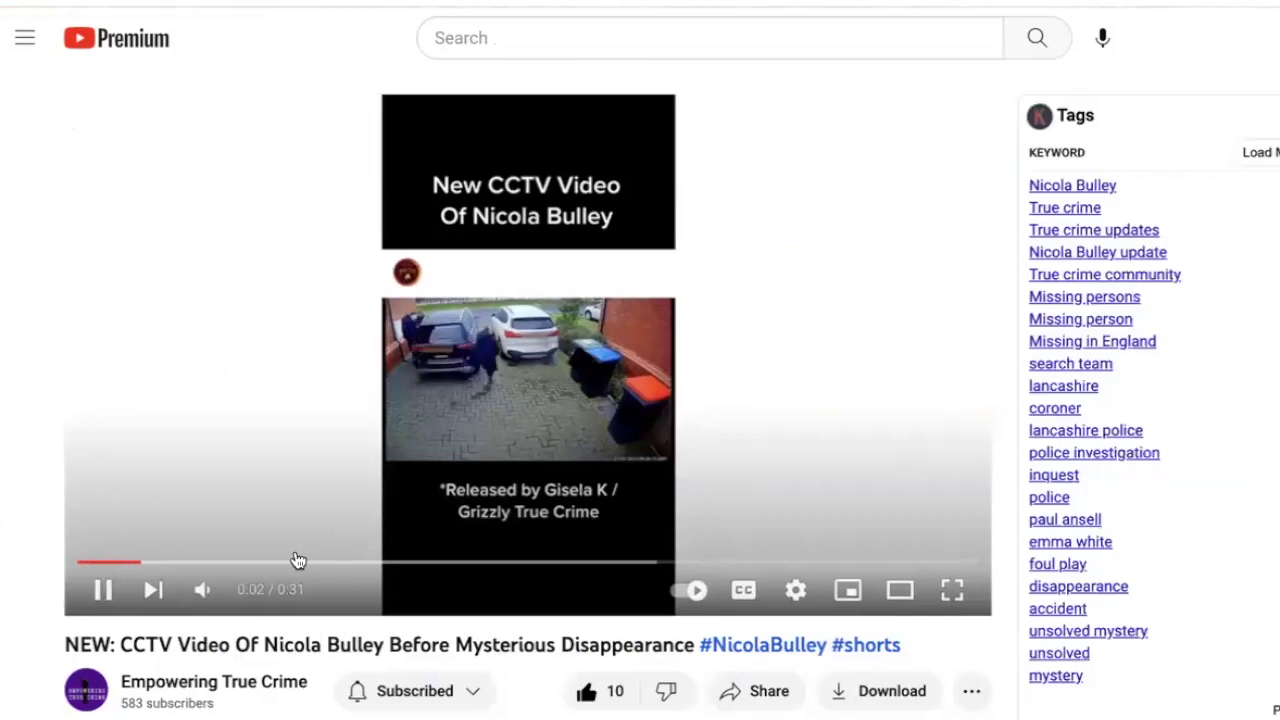
# Pause the Nicola Bulley short, select its title without hashtags, and return to the channel home.
pyautogui.click(102, 589)
pyautogui.scroll(-2, 5, 560)
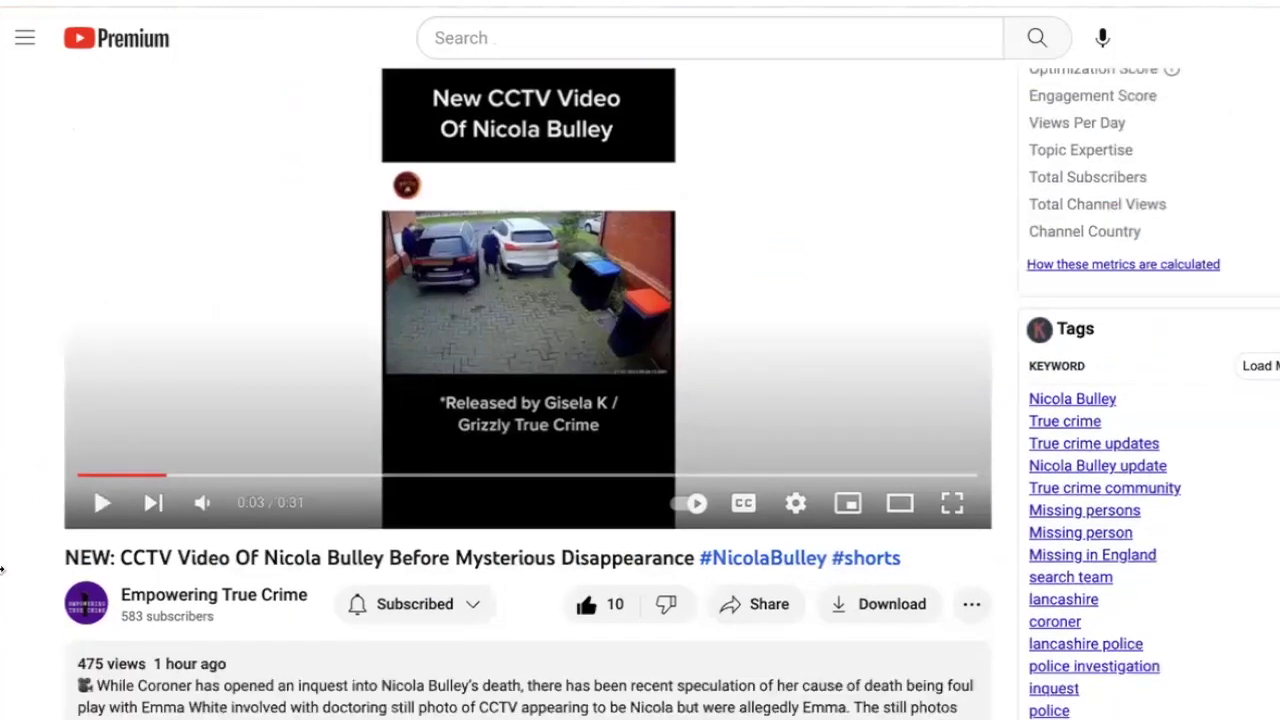
pyautogui.tripleClick(90, 511)
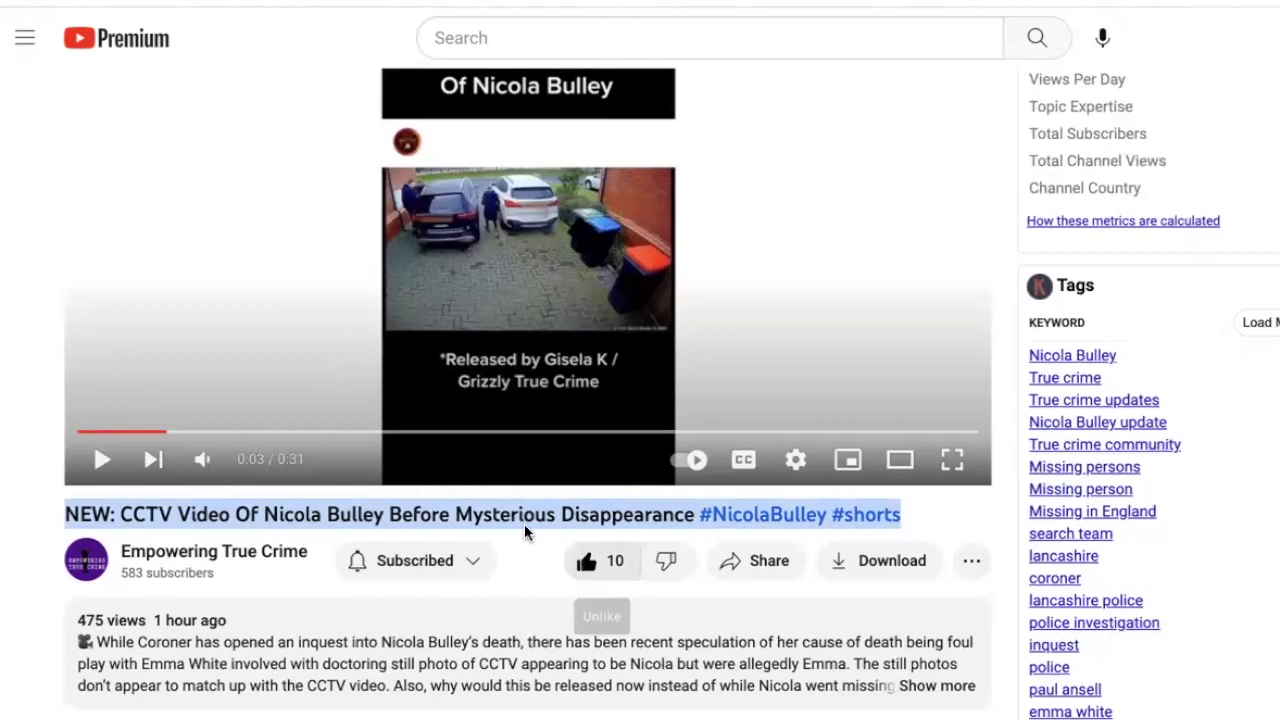
pyautogui.click(694, 514)
pyautogui.moveTo(694, 514); pyautogui.dragTo(48, 528)
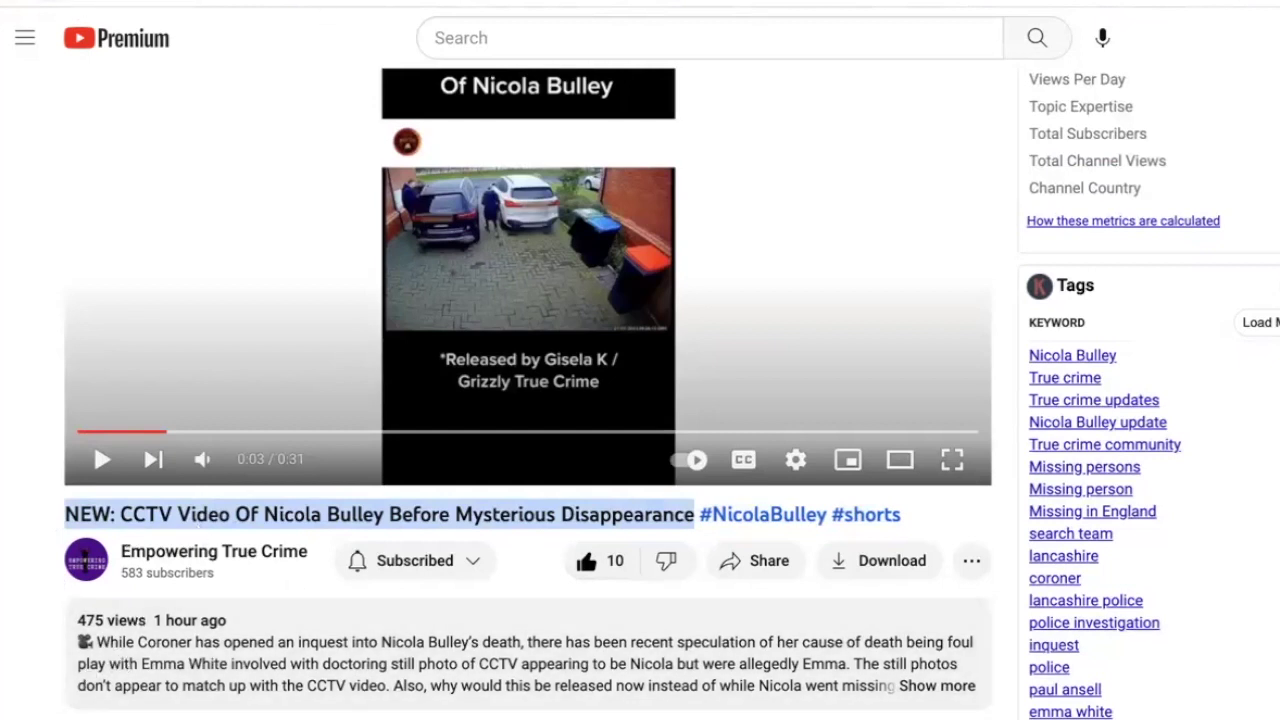
pyautogui.hotkey('alt', 'Left')
# Reopen the MH370 short, expand its description, and select its full title.
pyautogui.scroll(1, 650, 188)
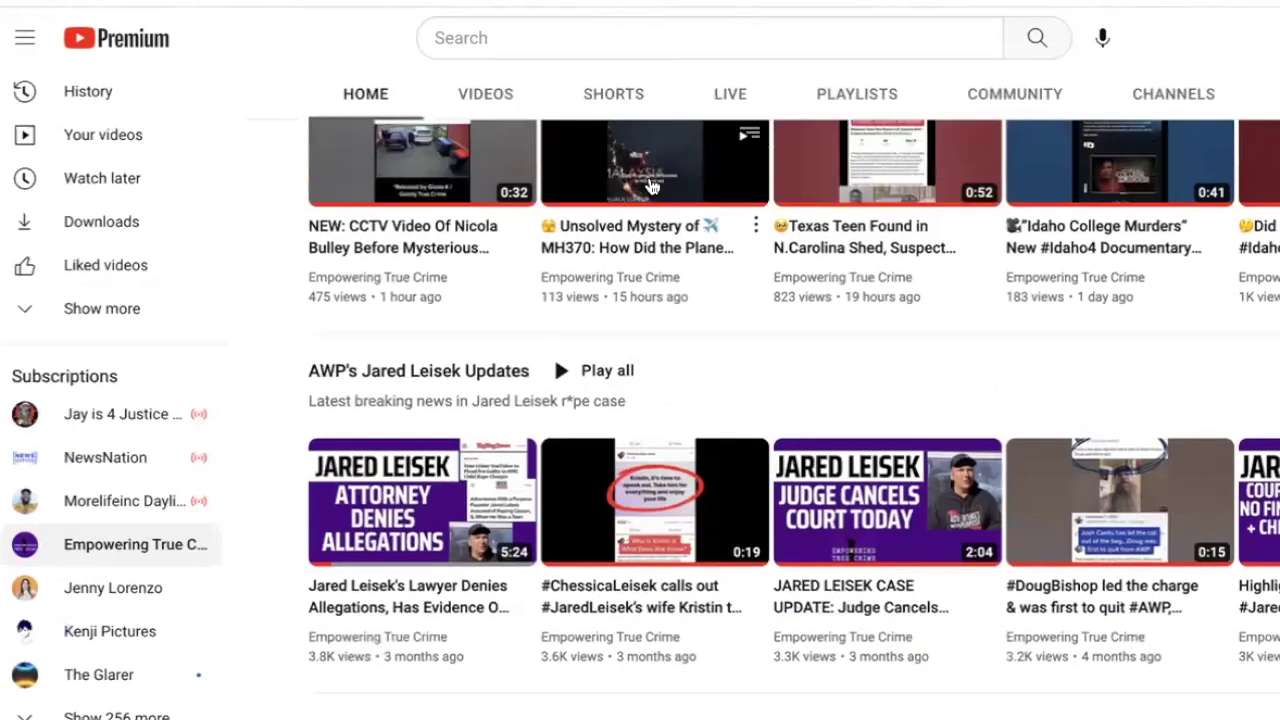
pyautogui.click(650, 188)
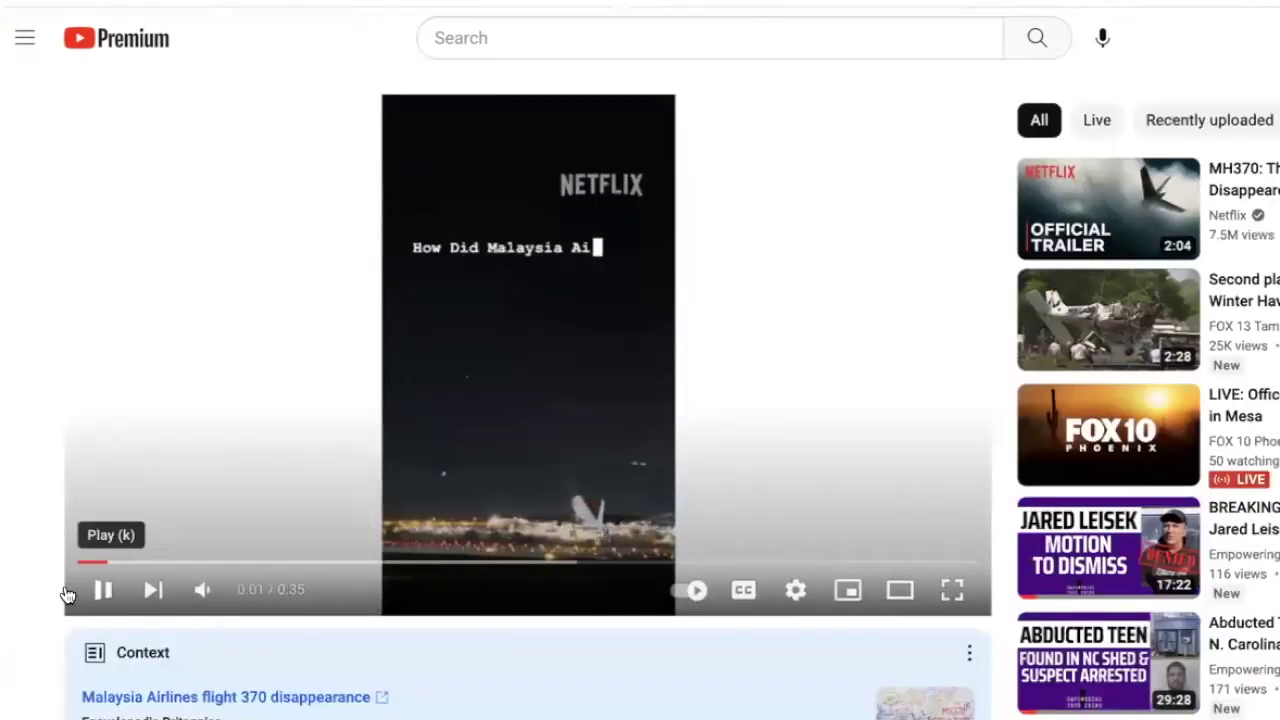
pyautogui.scroll(-3, 44, 598)
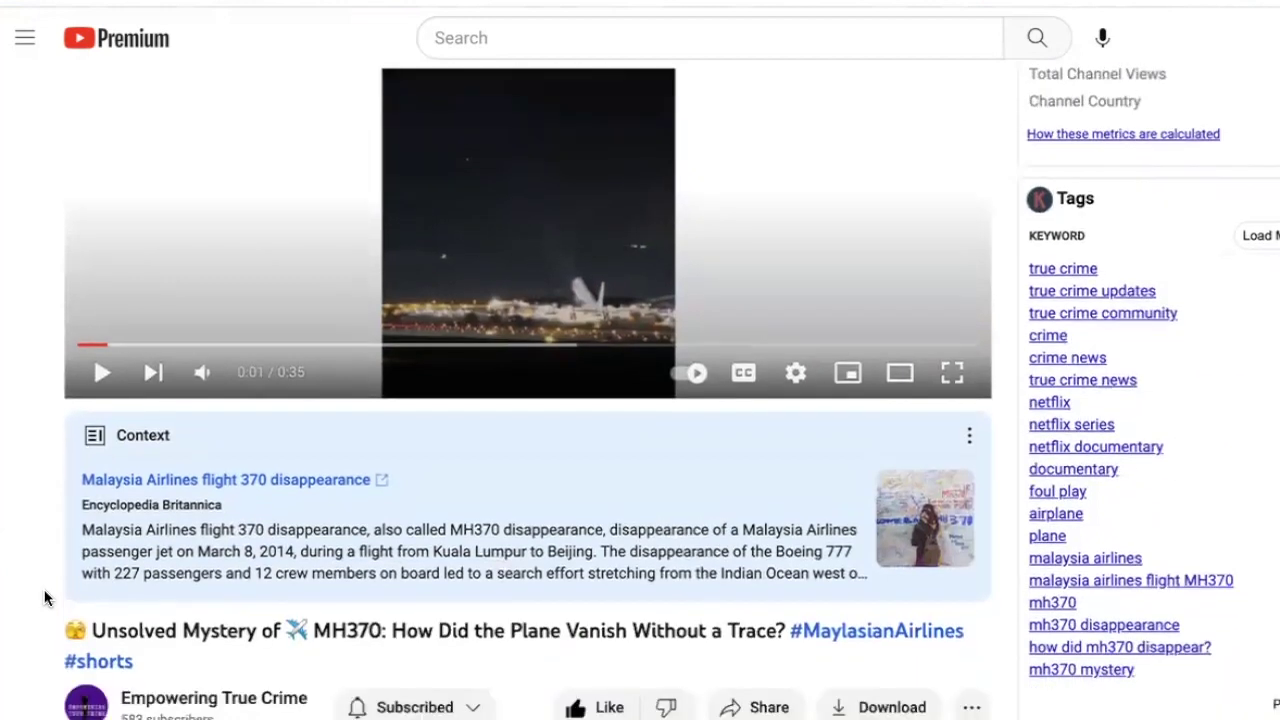
pyautogui.scroll(-2, 44, 598)
pyautogui.click(88, 609)
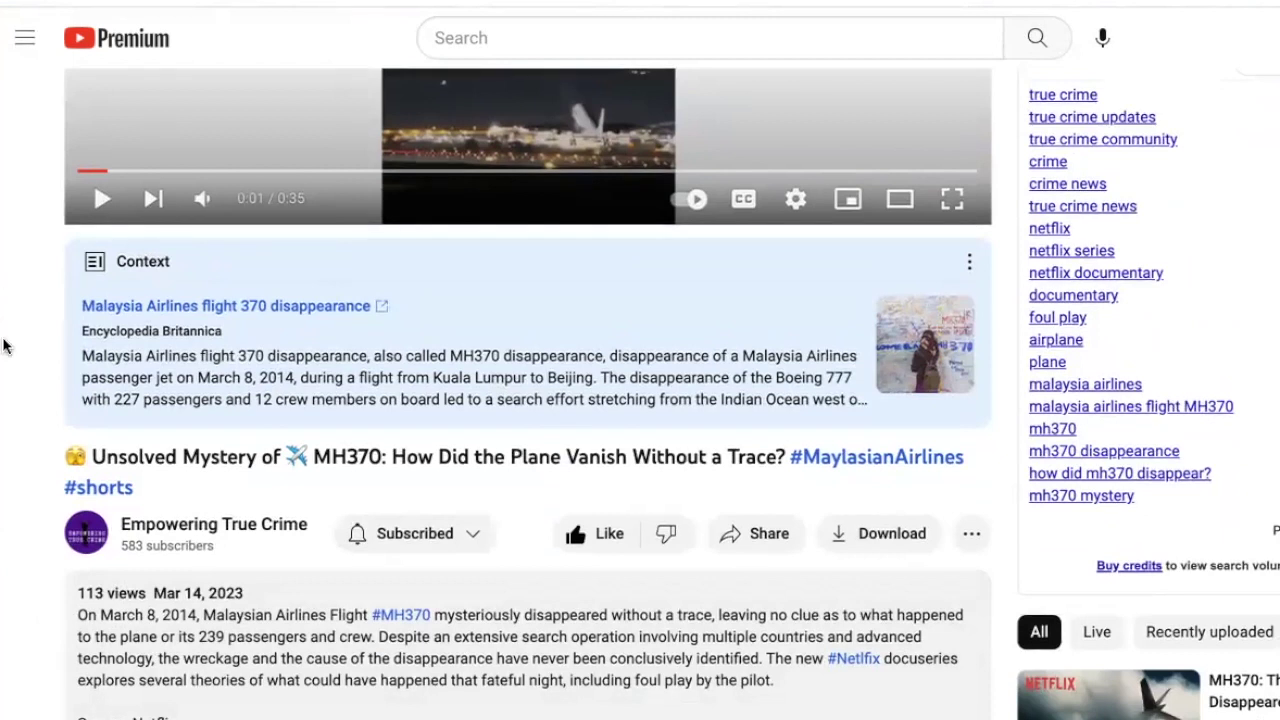
pyautogui.tripleClick(157, 461)
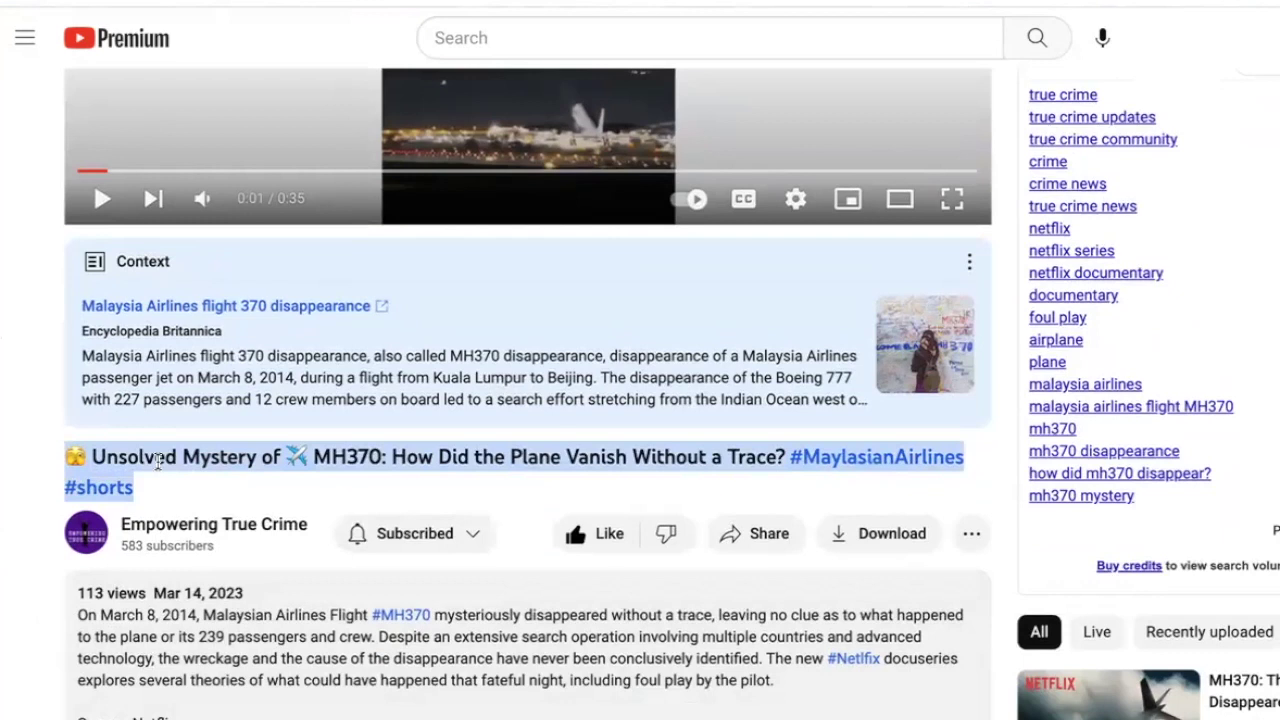